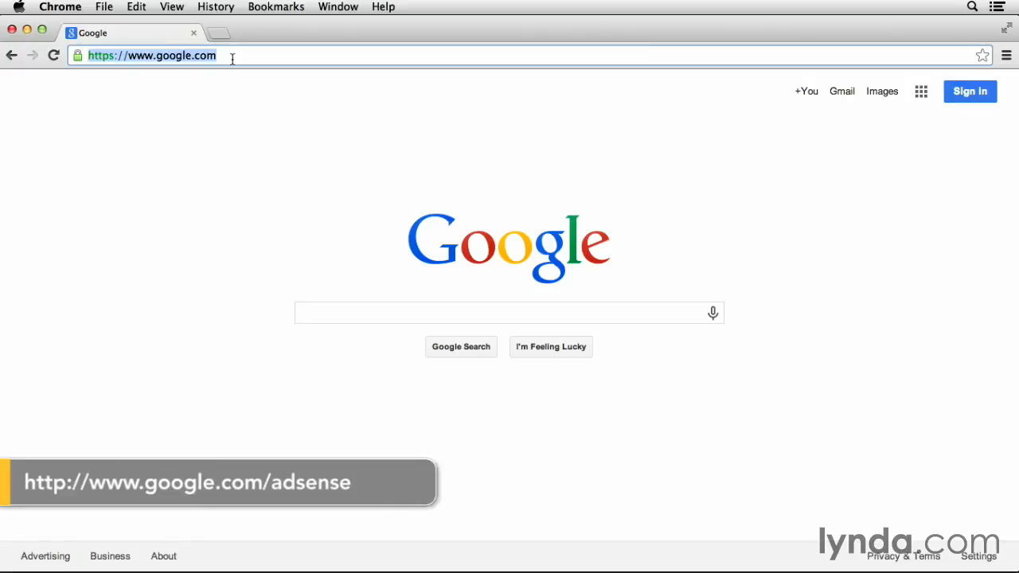
click(234, 57)
text(/adsense)
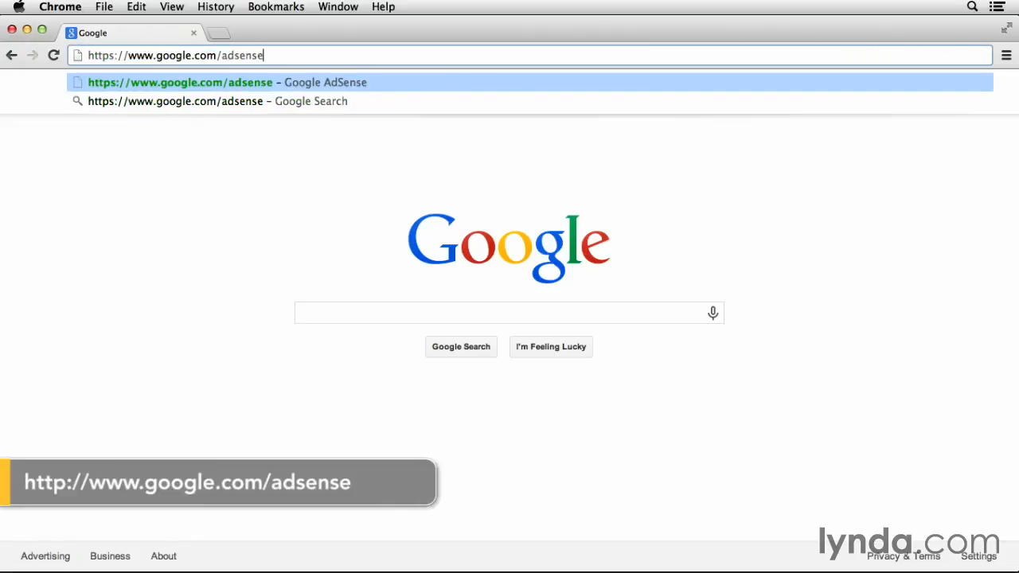
key(Return)
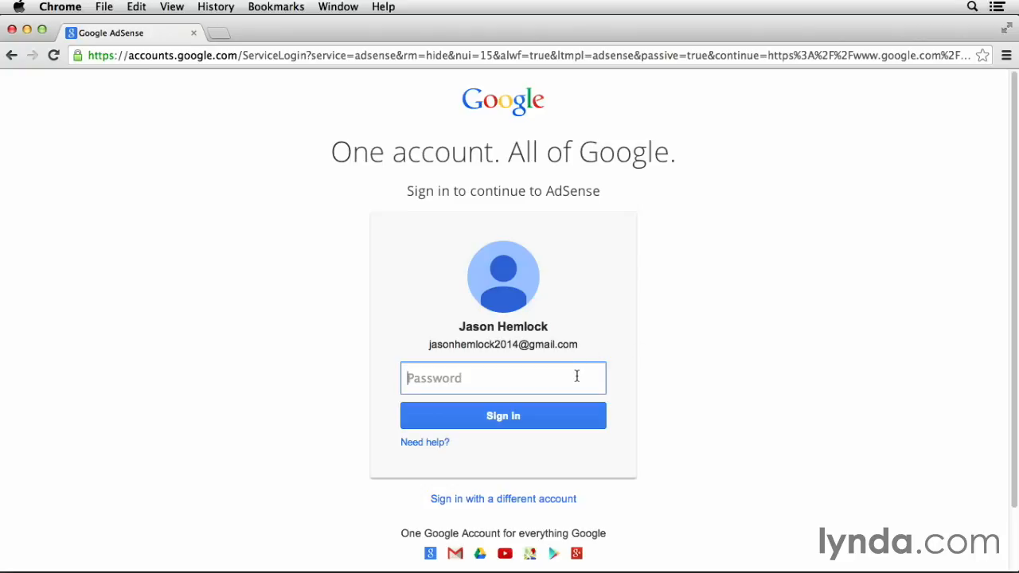
Enter the account password and sign in to the AdSense start overview
text(•••••••••)
click(553, 415)
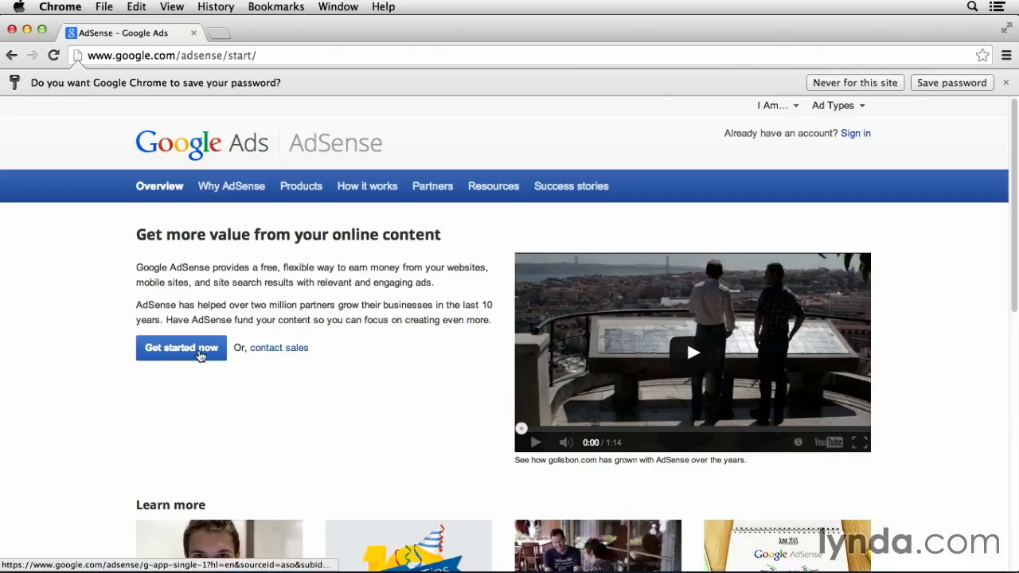
Start the AdSense sign-up with Get started now
click(200, 354)
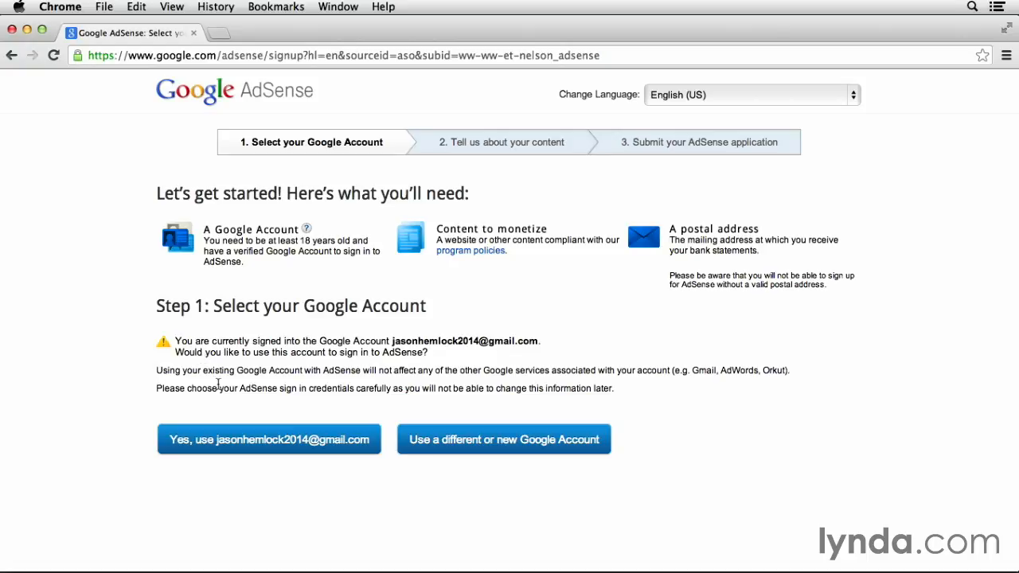
Confirm the currently signed-in Google account for the AdSense application
click(253, 442)
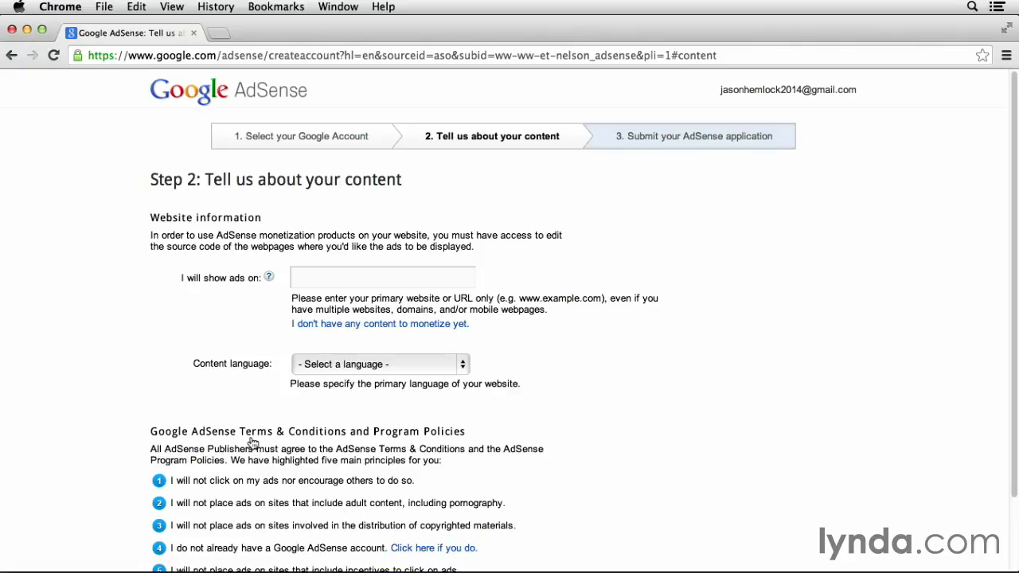
Enter KinetEcoInc.com as the ad website and choose English as content language
click(329, 281)
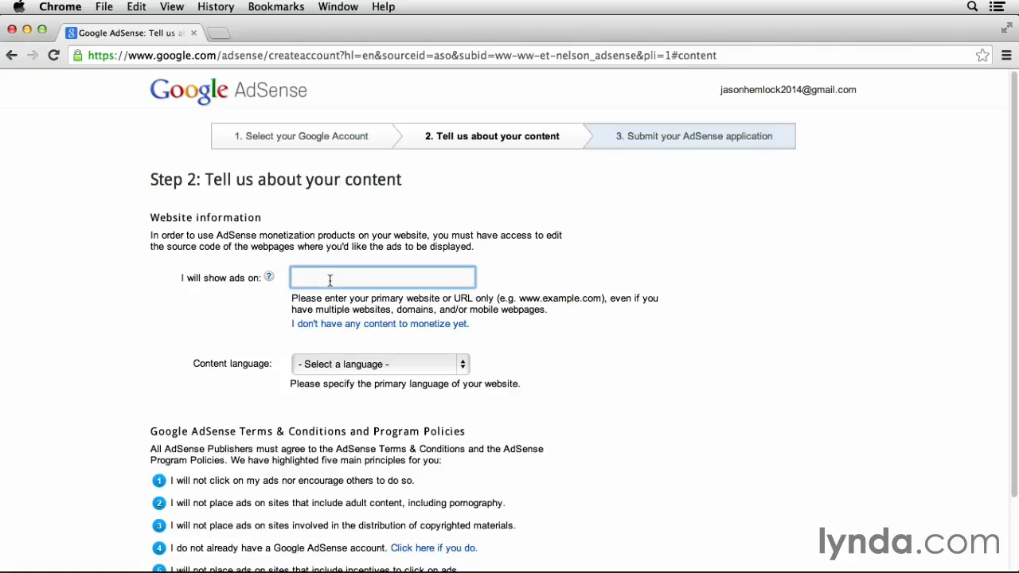
text(KinetEcol)
text(nc.com)
click(570, 363)
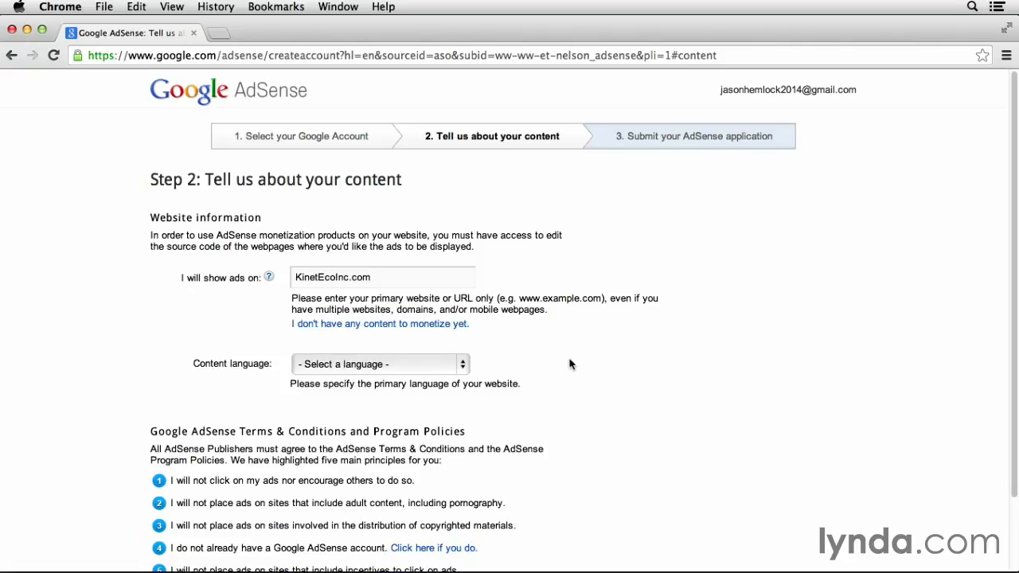
click(461, 365)
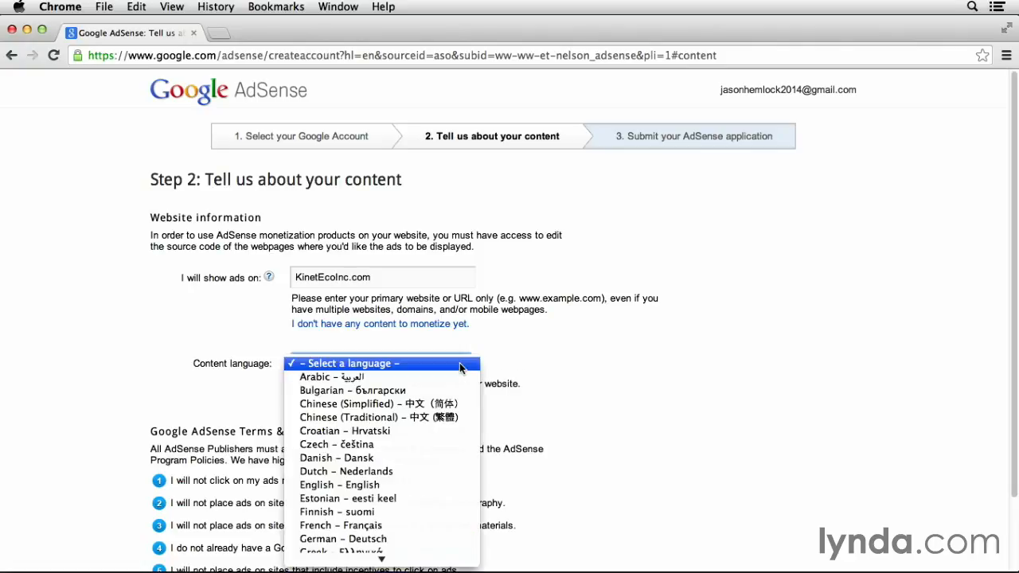
click(444, 484)
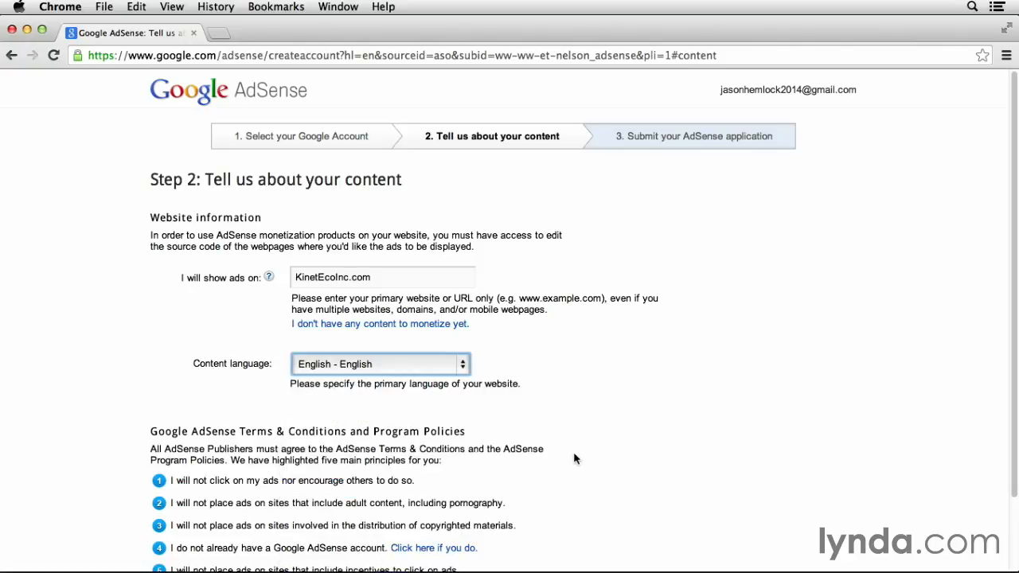
scroll(602, 445, down, 3)
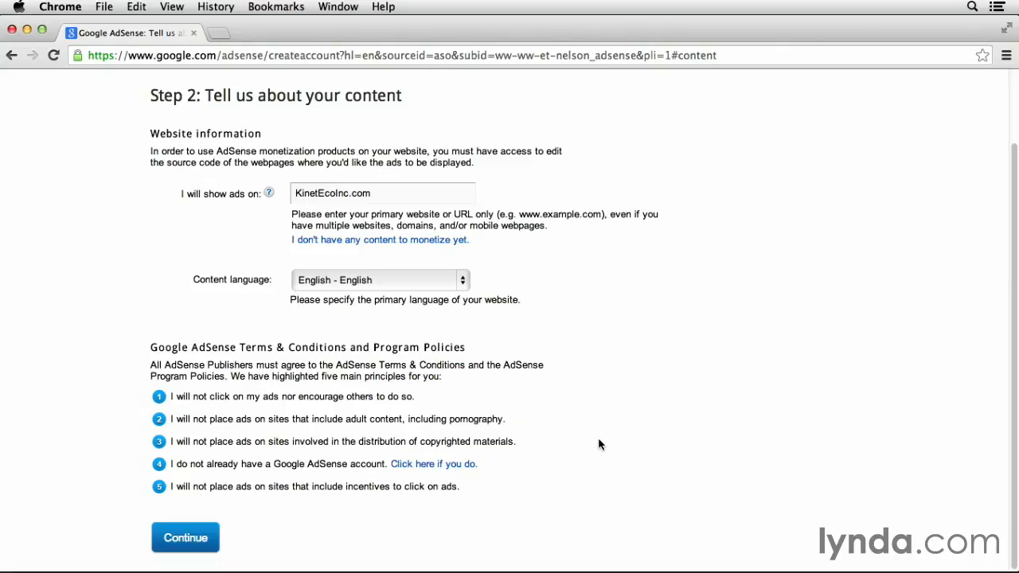
Continue from the content step to the Step 3 contact information form
click(195, 539)
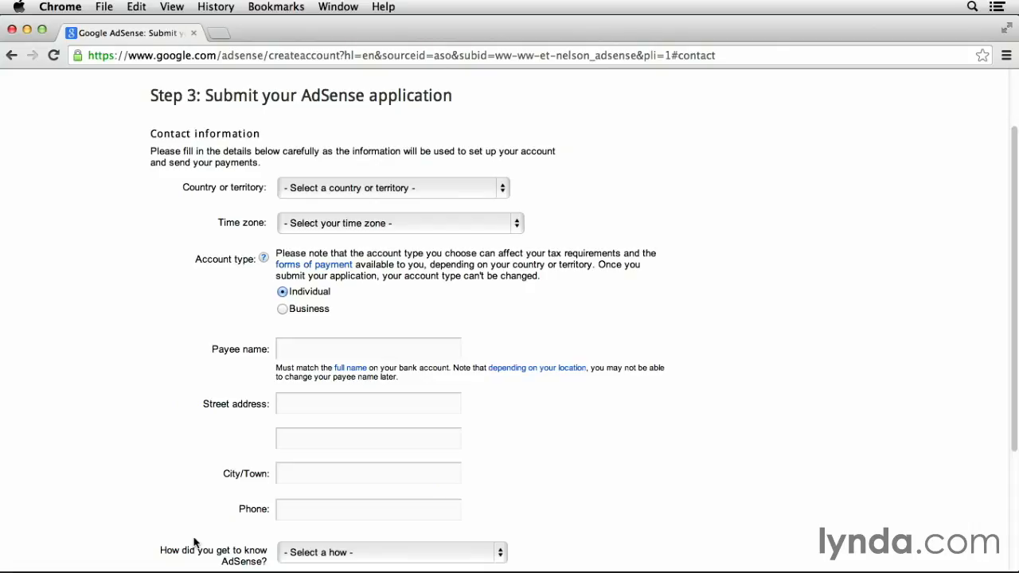
Choose United States as the country and (-07:00) Pacific Time as the time zone
click(363, 188)
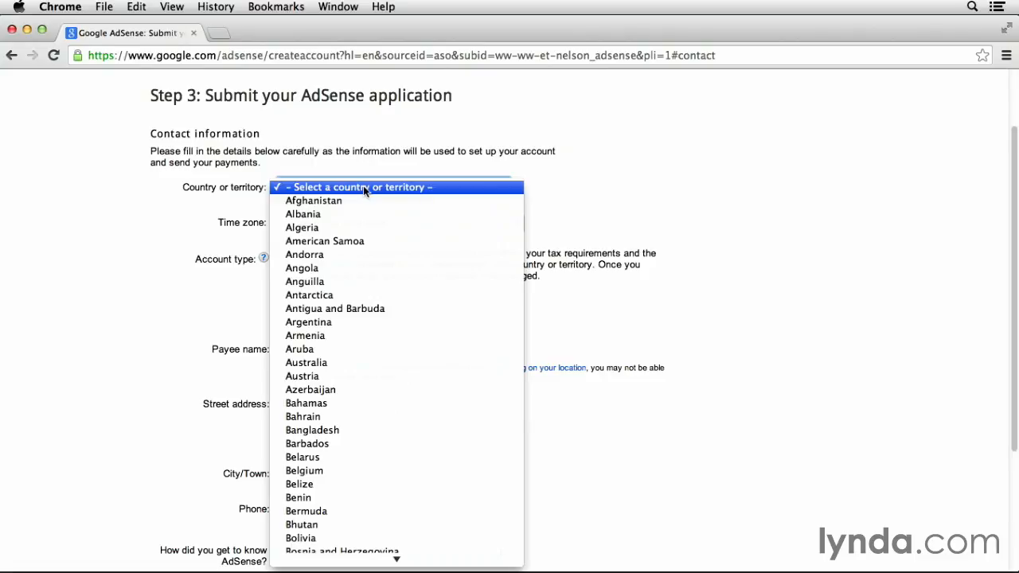
scroll(377, 375, down, 15)
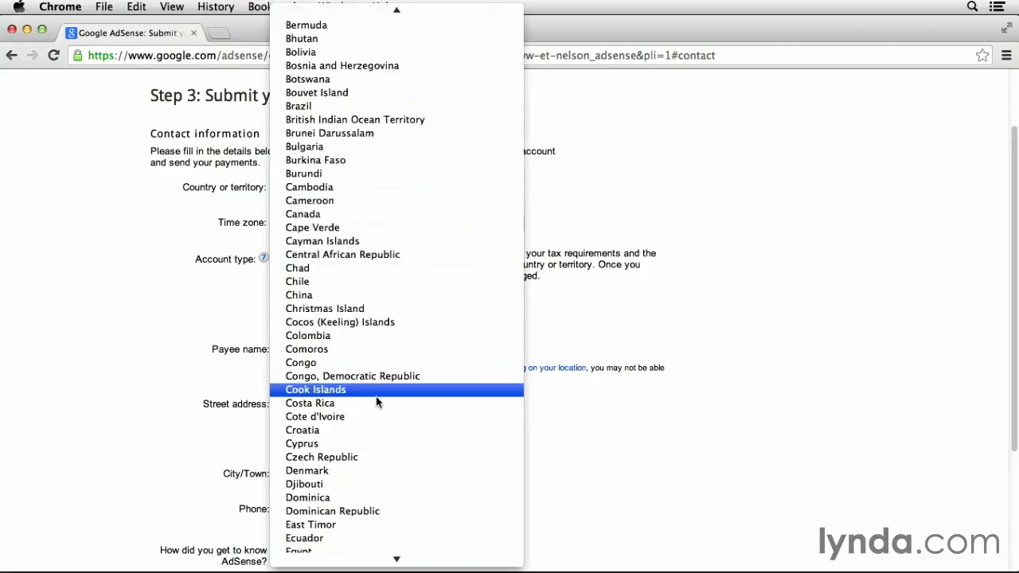
scroll(381, 440, down, 20)
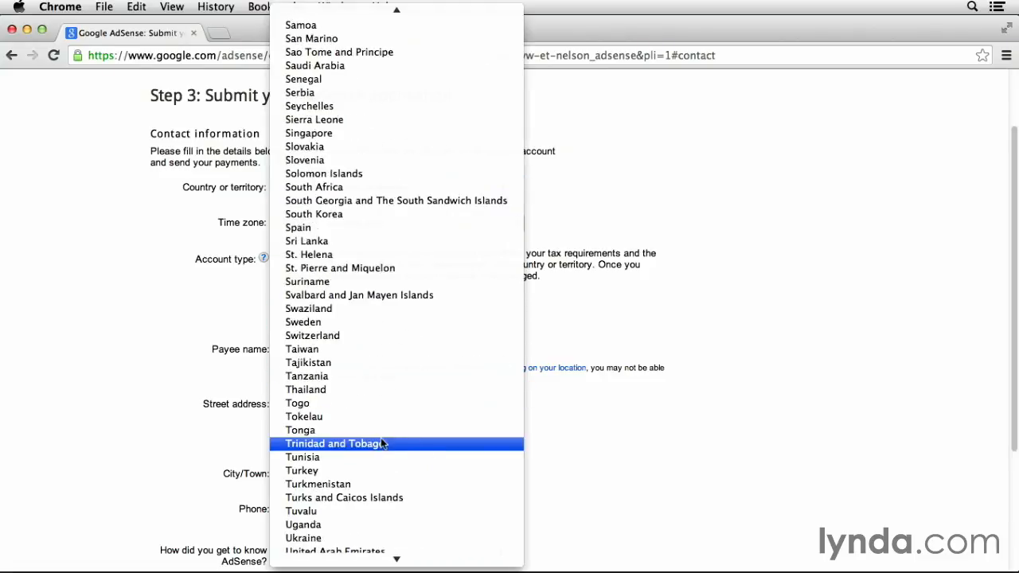
click(381, 375)
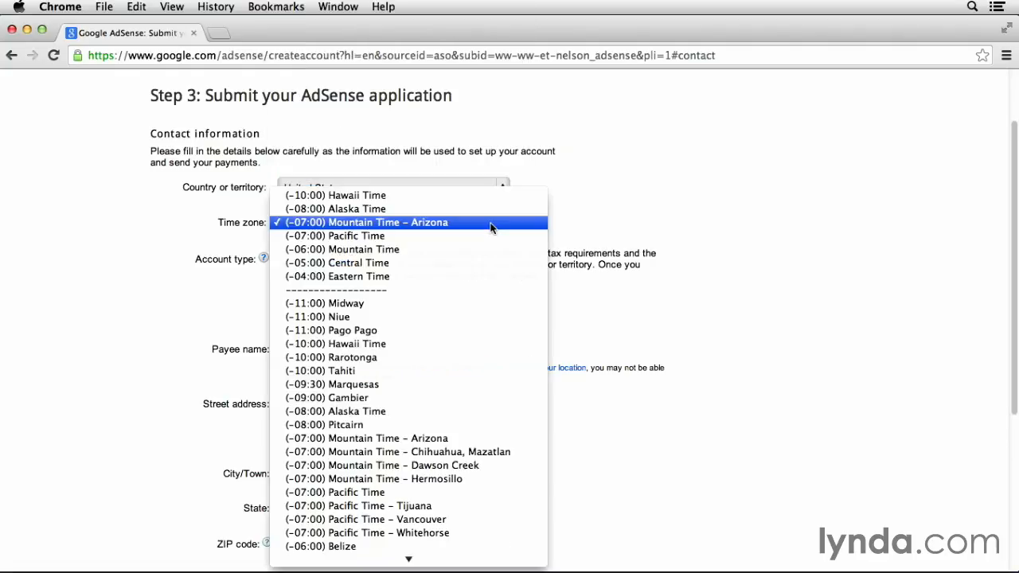
click(491, 237)
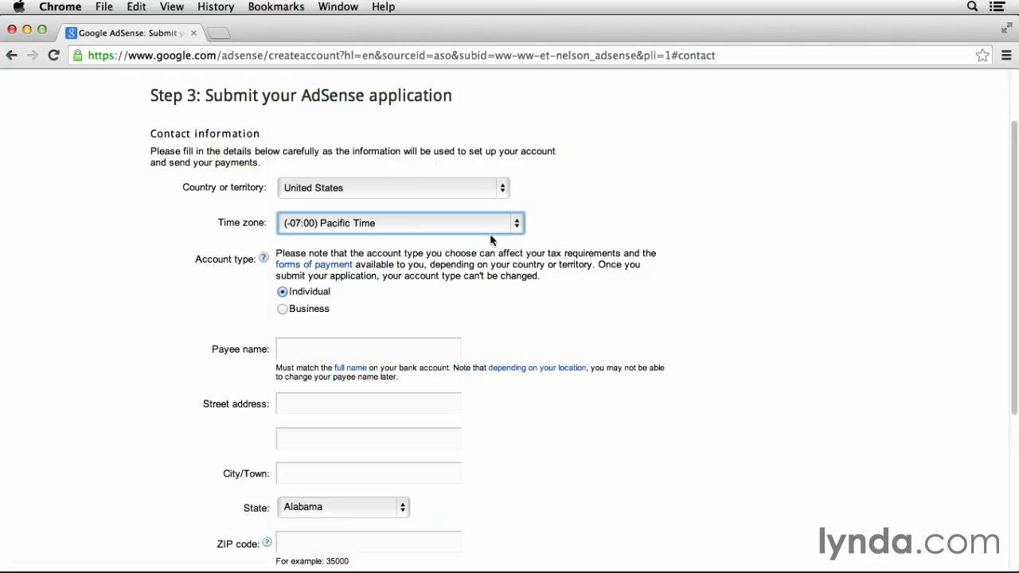
click(238, 310)
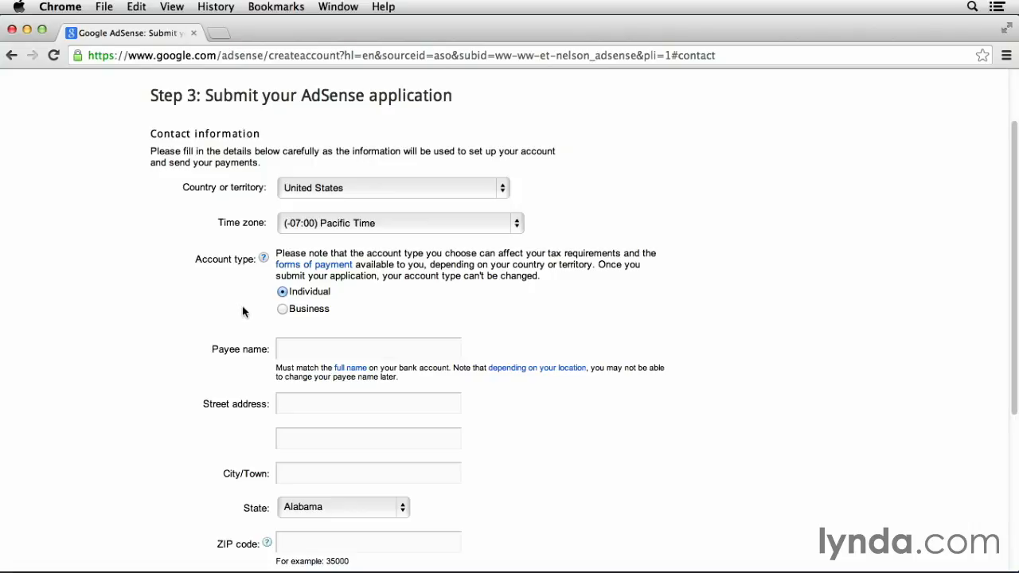
Enter the payee's full name, street address and city in the contact form
click(300, 350)
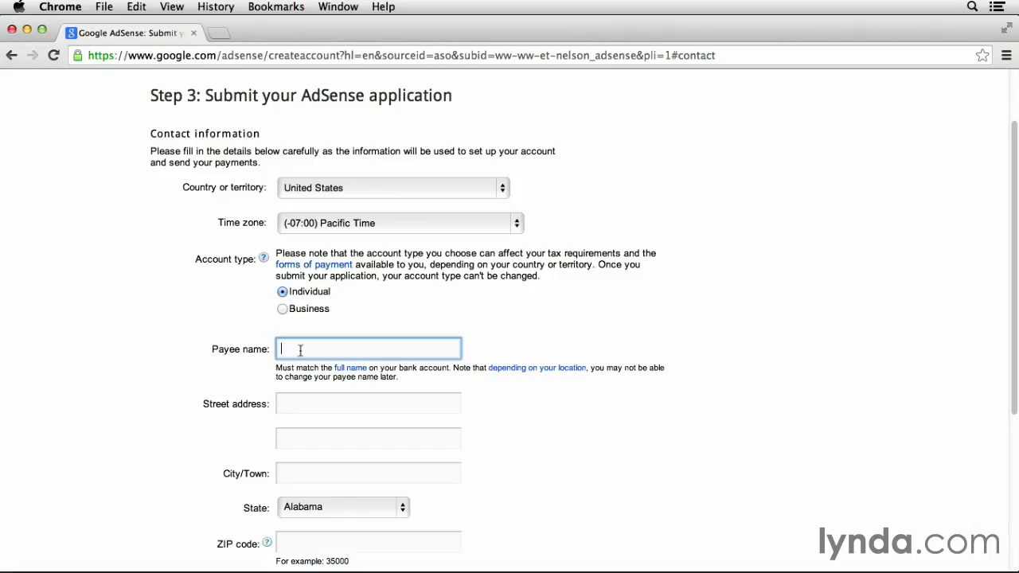
click(234, 378)
scroll(155, 399, down, 5)
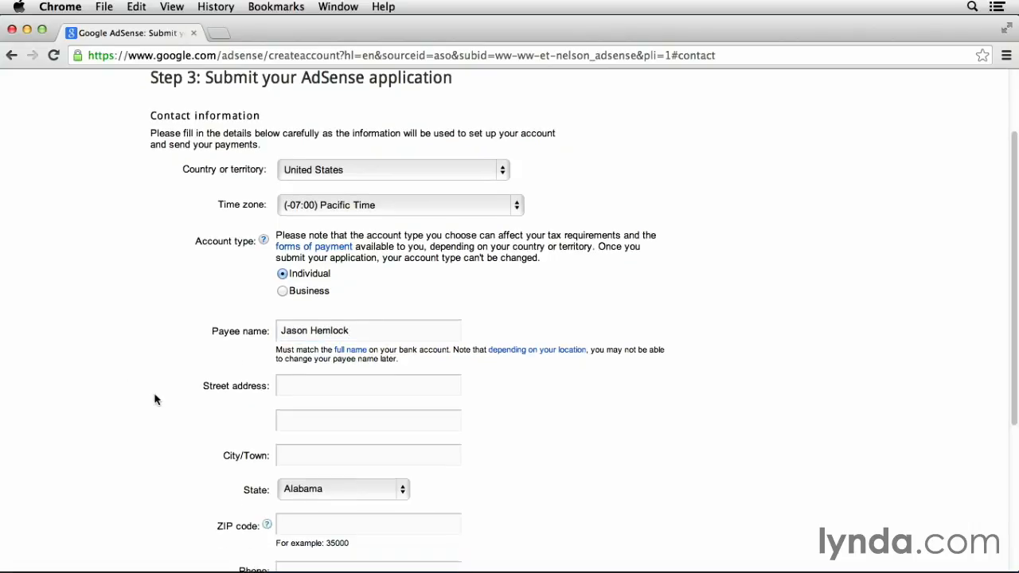
click(308, 247)
text(123 KinetEco Drive)
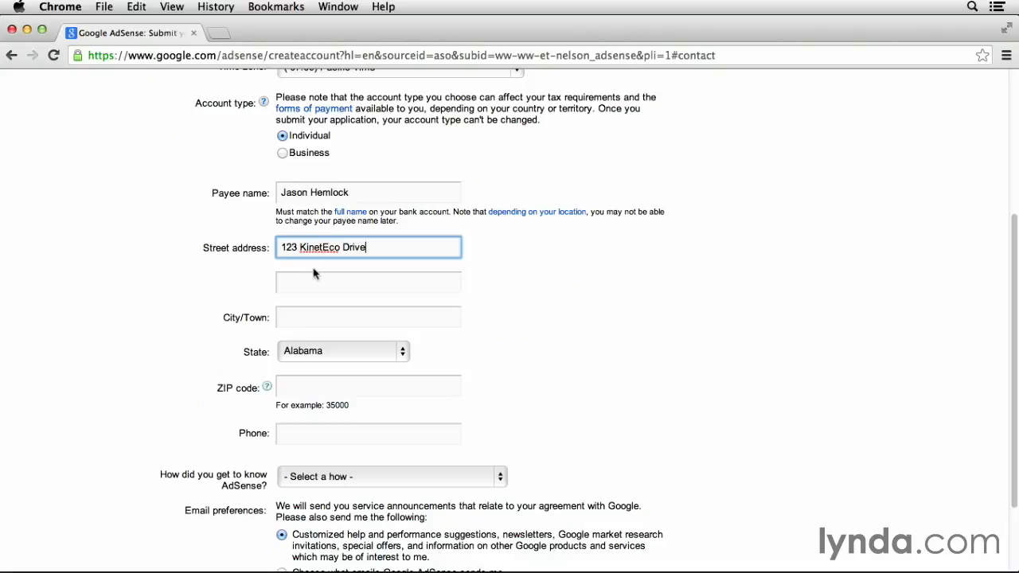
click(330, 310)
text(Los Angeles)
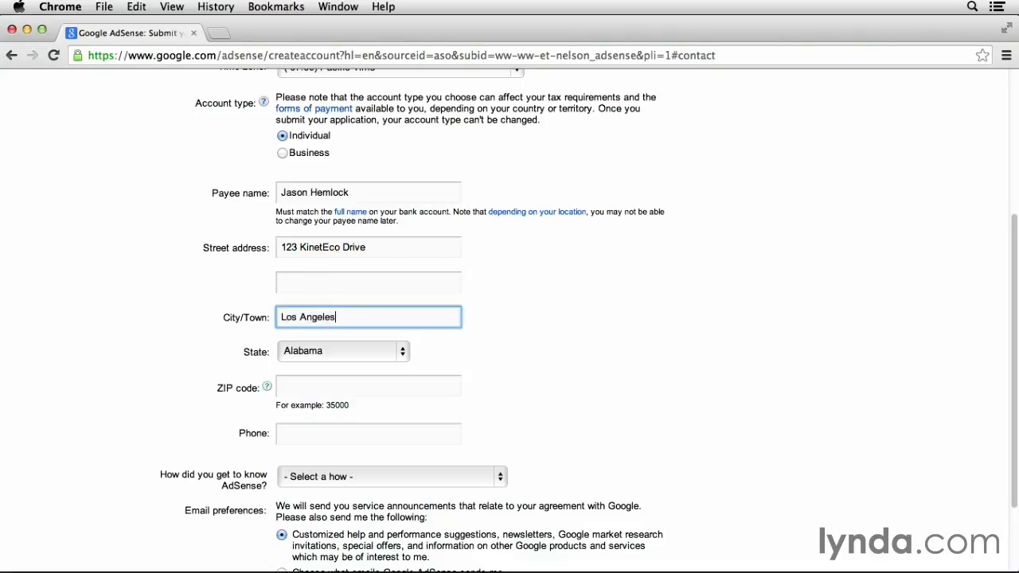
Choose the state, then fill in the ZIP code and phone number
click(333, 350)
scroll(352, 478, down, 2)
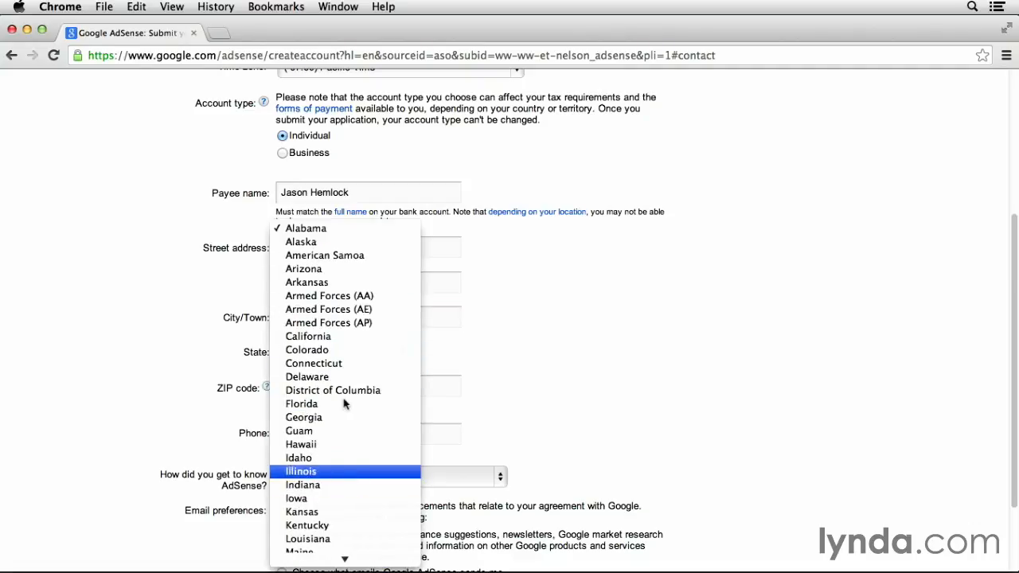
click(337, 337)
click(342, 389)
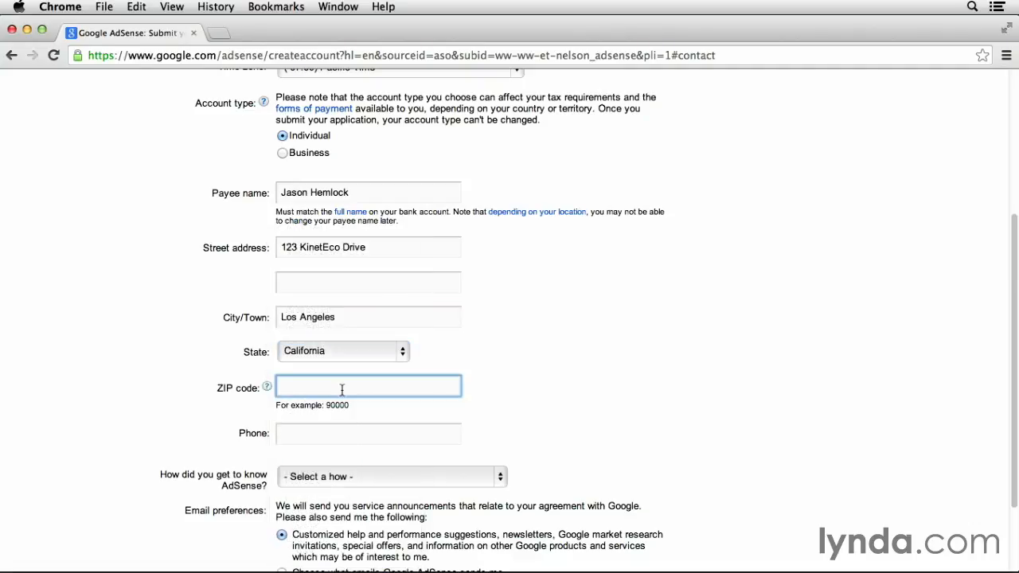
text(90016)
click(571, 421)
scroll(454, 364, down, 3)
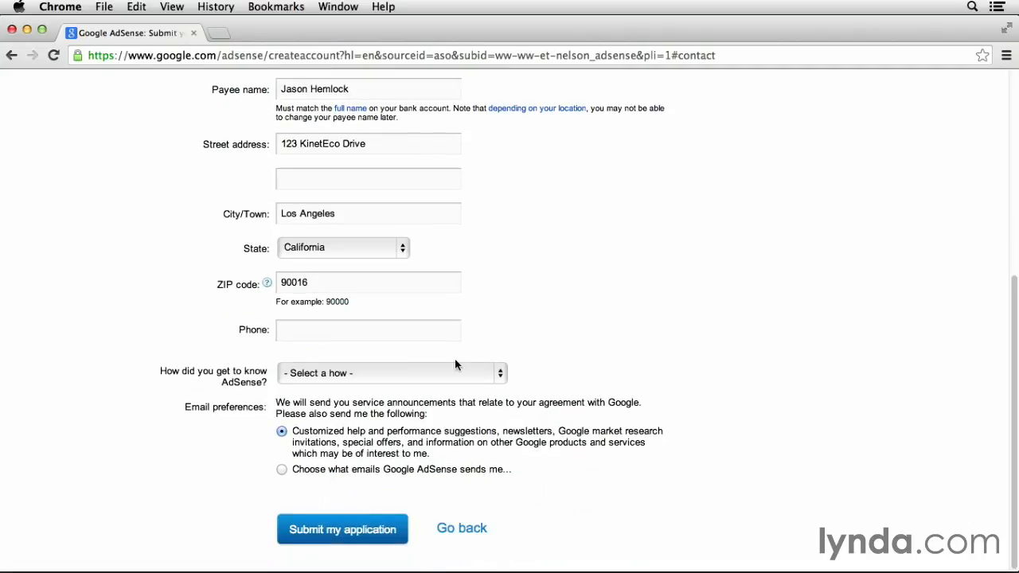
click(418, 336)
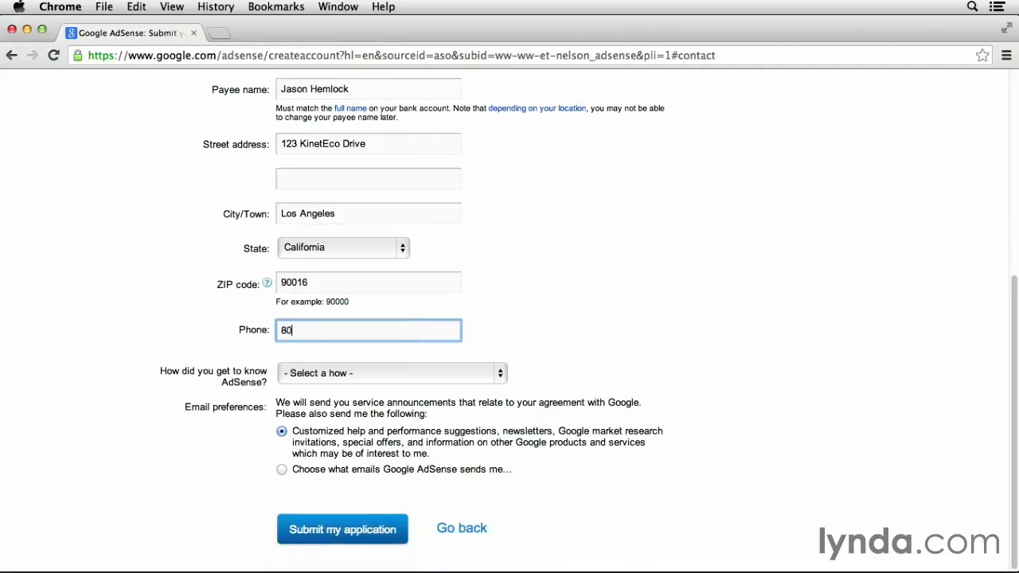
click(522, 329)
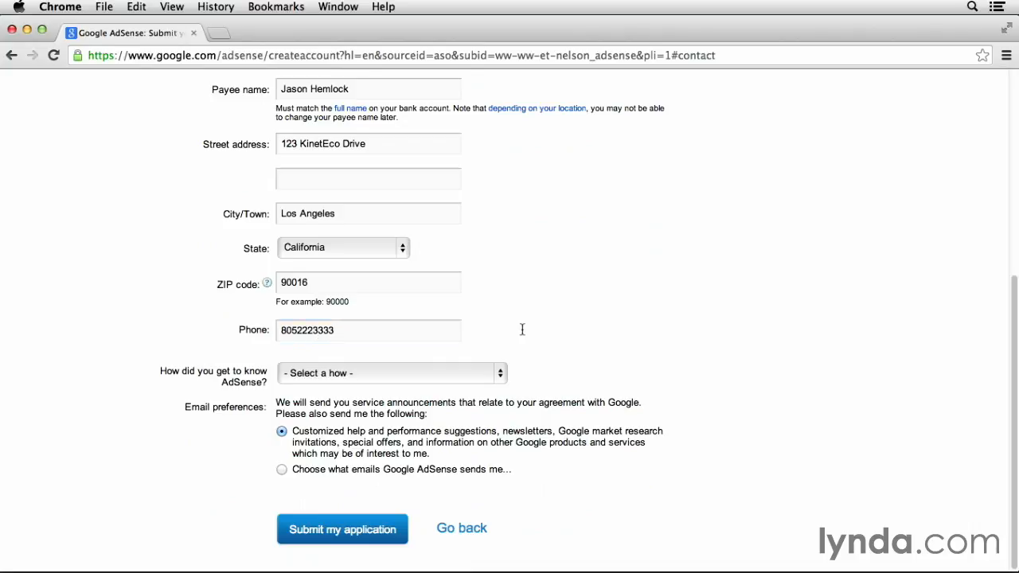
Select Friend/Colleague as the referral source and submit the AdSense application
click(500, 375)
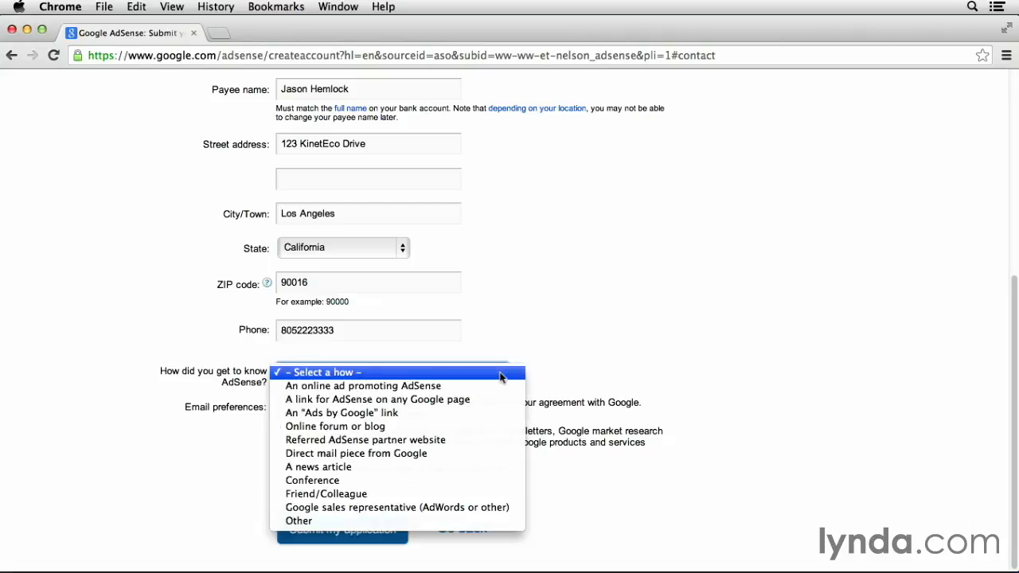
click(491, 499)
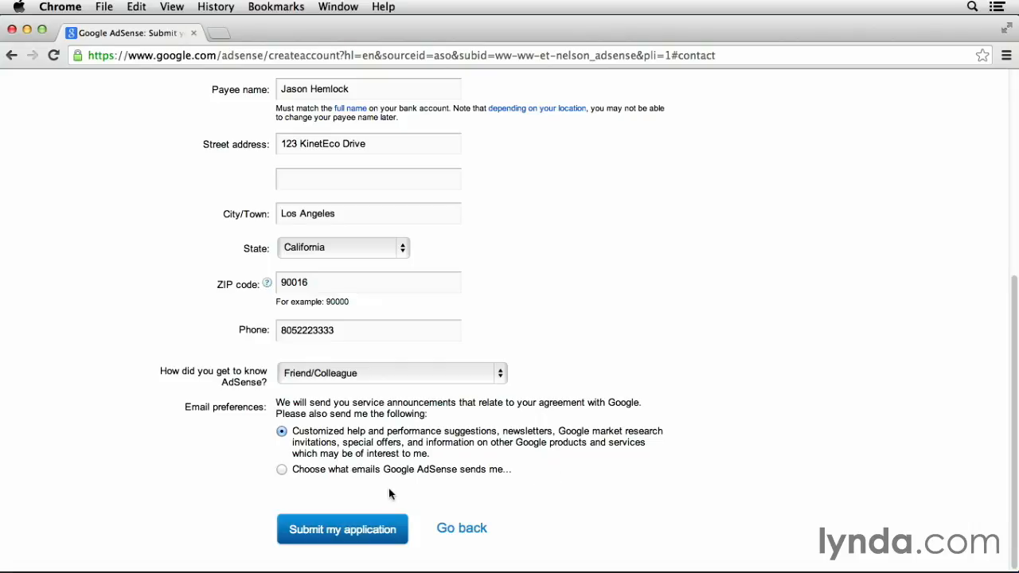
click(387, 531)
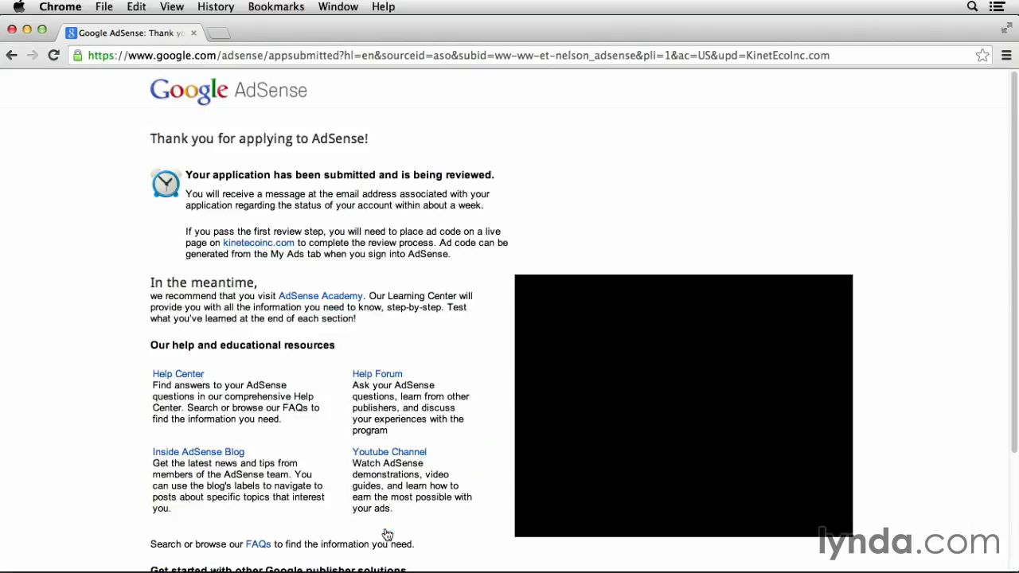